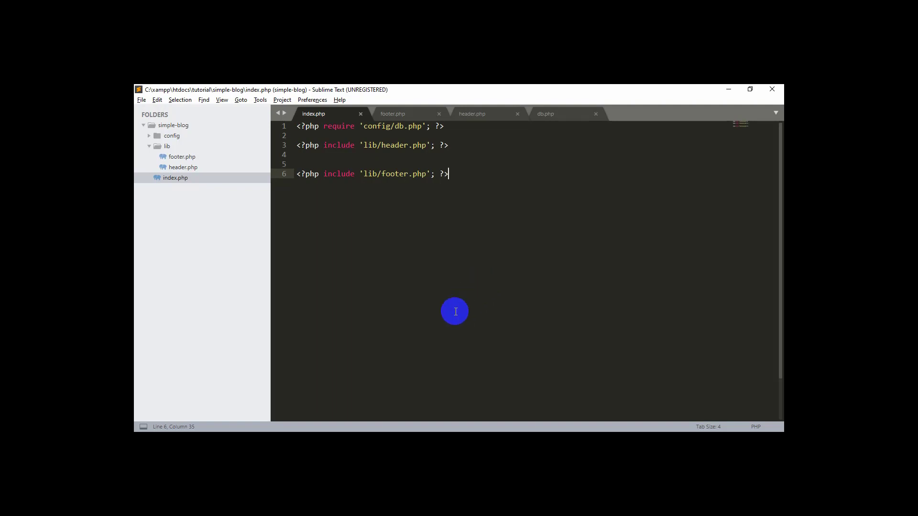
# Step: Switch to the Chrome browser, open localhost/phpmyadmin in a new tab and open the simple-blog database
pyautogui.hotkey('alt', 'Tab')
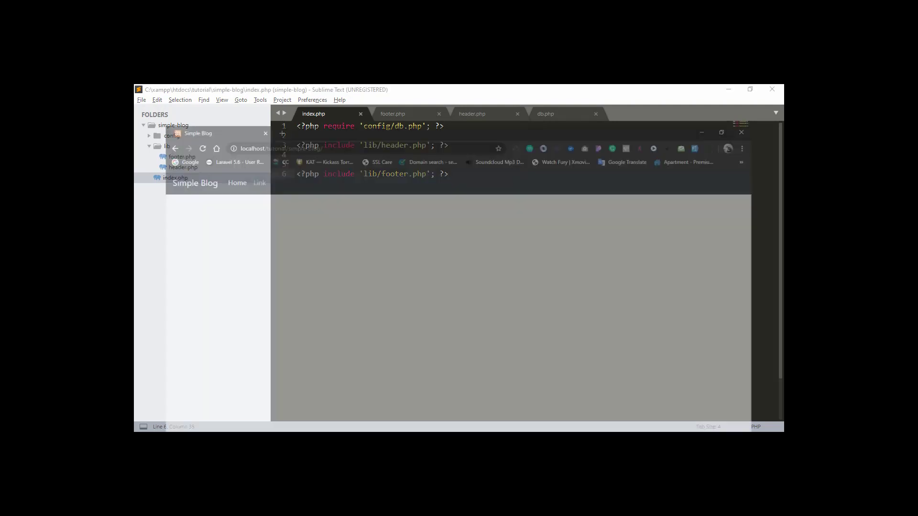
pyautogui.click(263, 92)
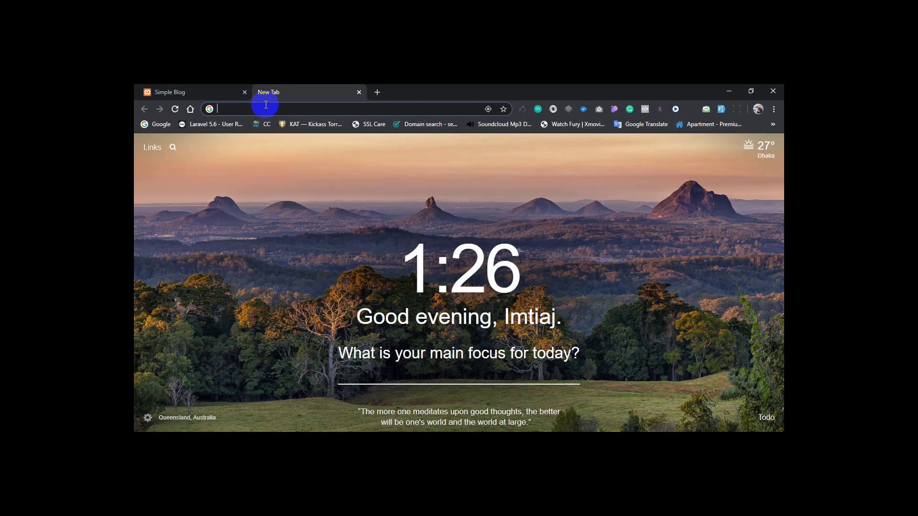
pyautogui.write('localhost')
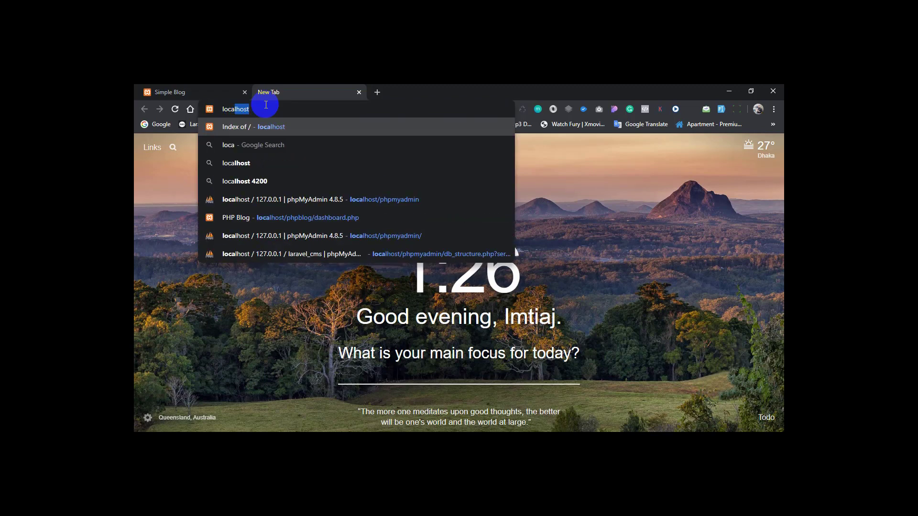
pyautogui.click(286, 198)
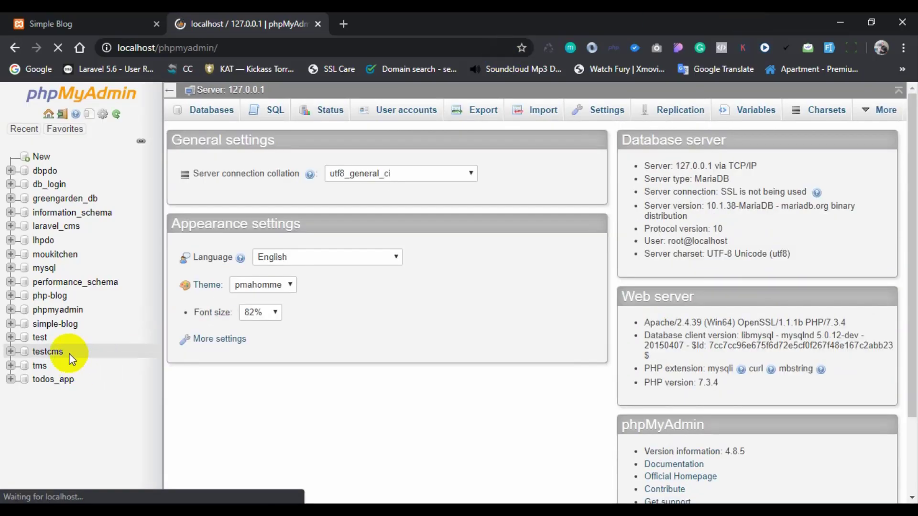
pyautogui.click(55, 329)
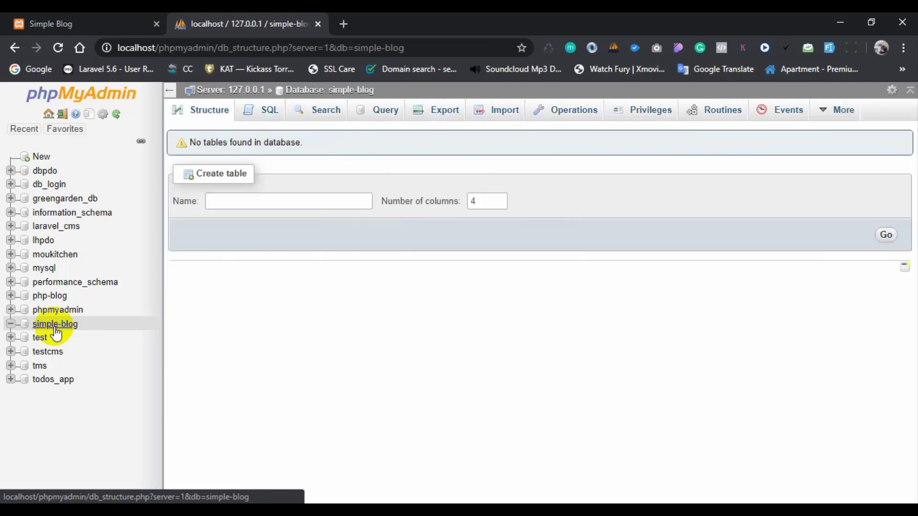
# Step: Create a new table named posts with 5 columns in the simple-blog database
pyautogui.click(237, 203)
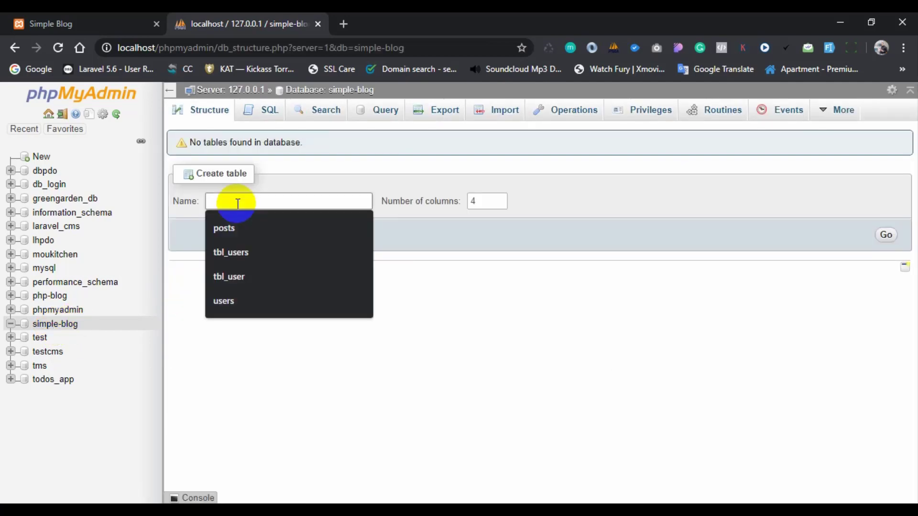
pyautogui.click(230, 225)
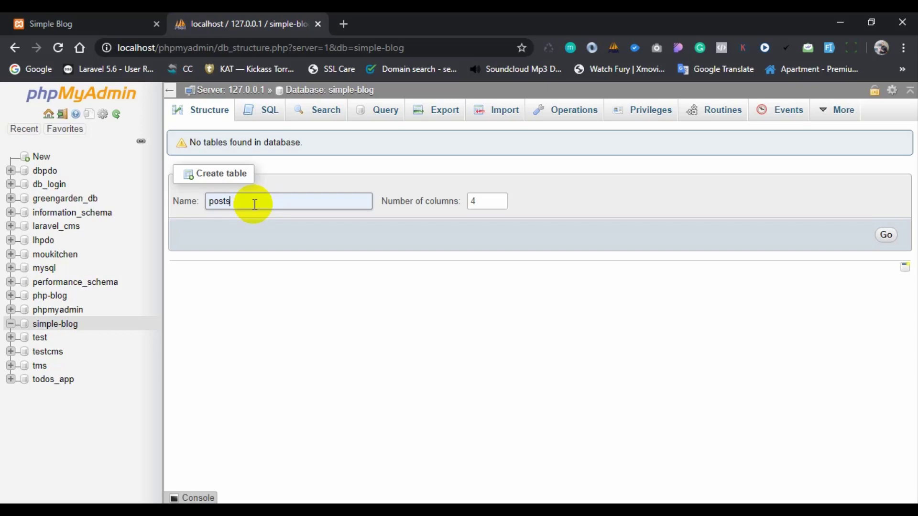
pyautogui.doubleClick(473, 200)
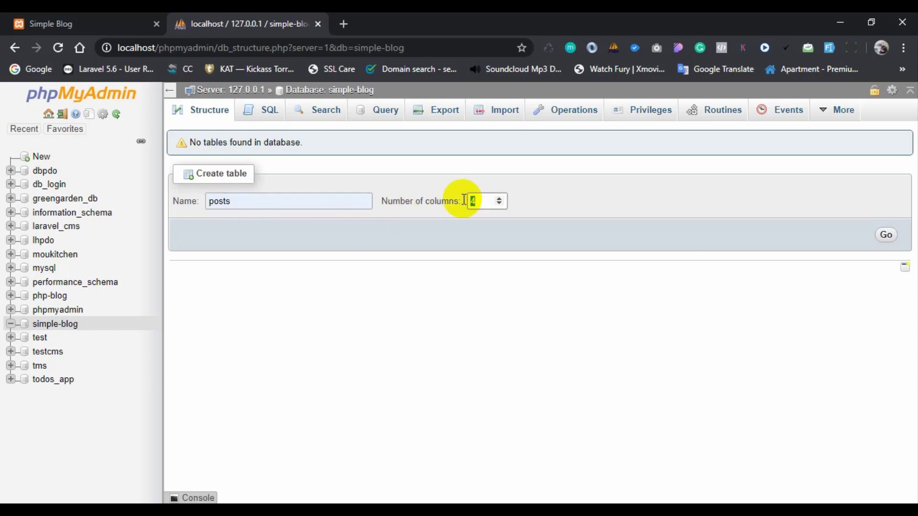
pyautogui.write('5')
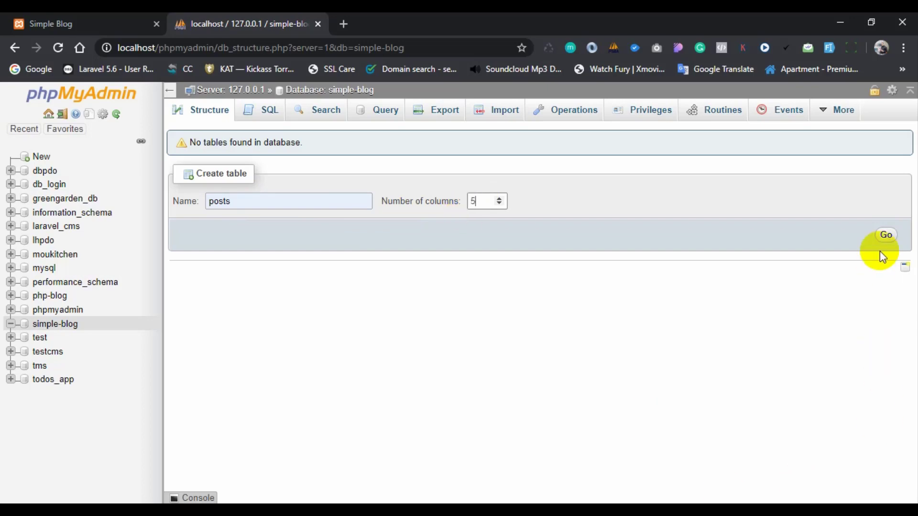
pyautogui.click(886, 238)
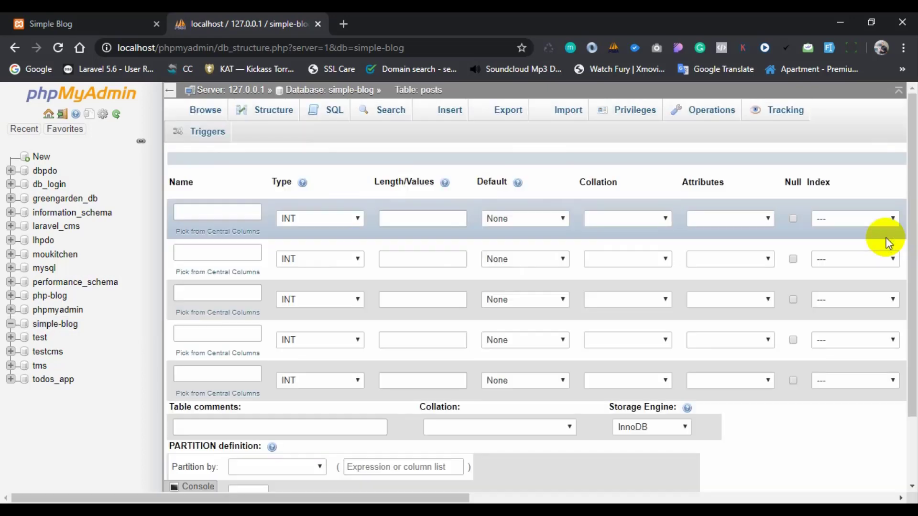
# Step: Name the five columns of the posts table id, title, body, author and created_at, in that order
pyautogui.click(207, 211)
pyautogui.click(209, 234)
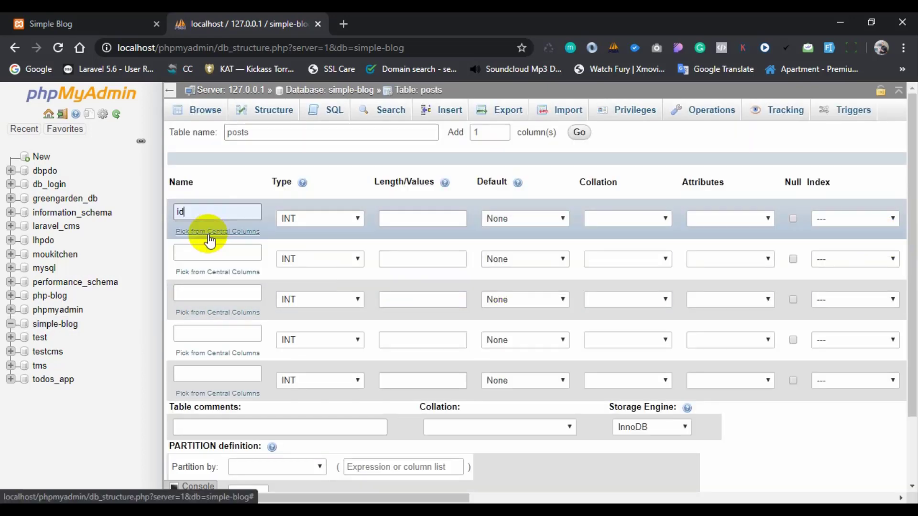
pyautogui.click(211, 249)
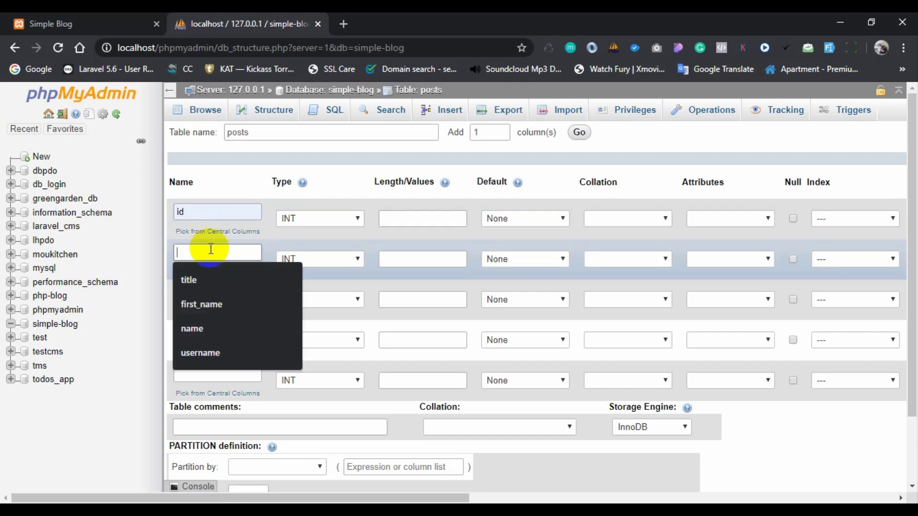
pyautogui.write('title')
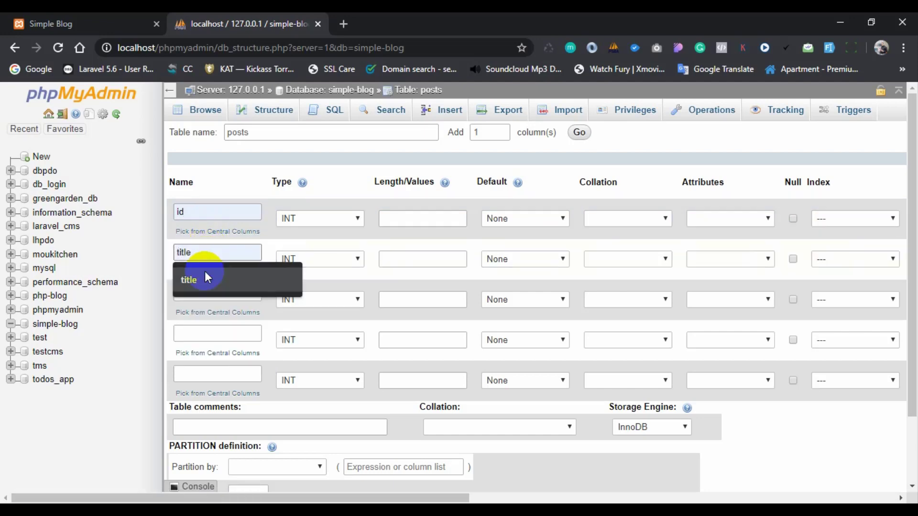
pyautogui.click(205, 275)
pyautogui.click(206, 292)
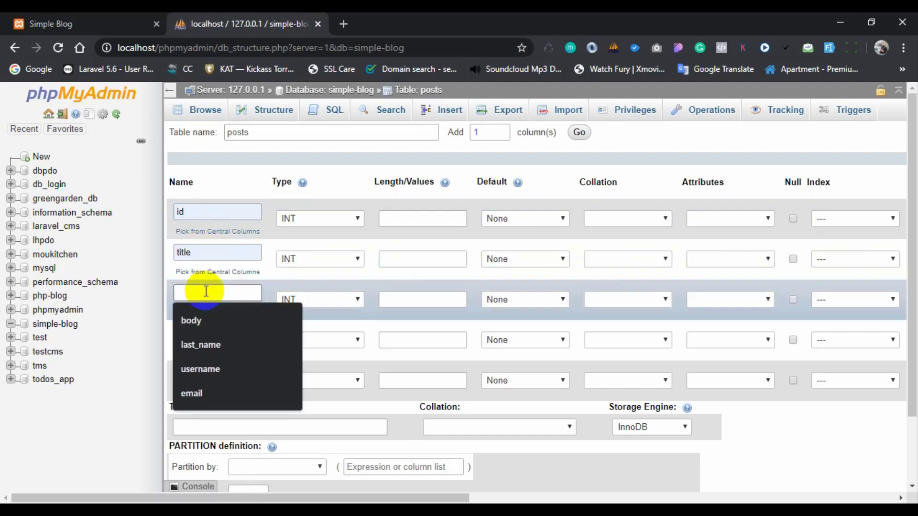
pyautogui.click(200, 321)
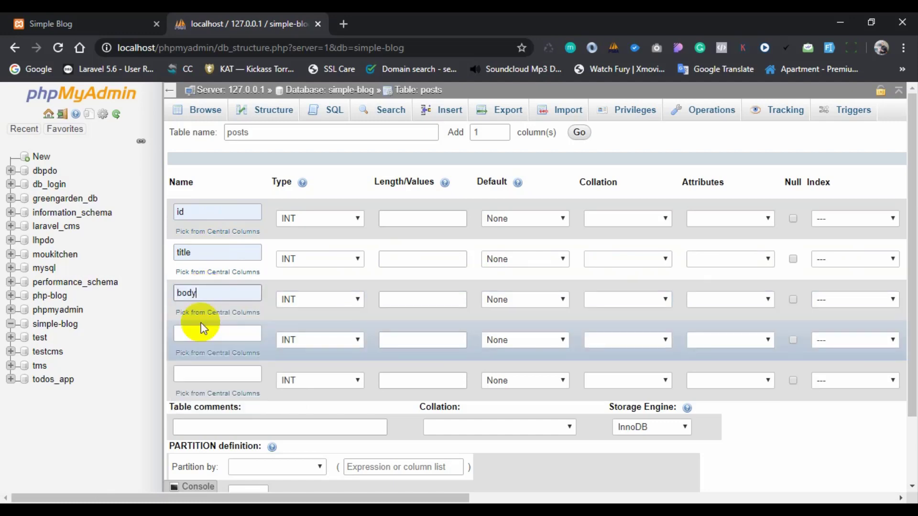
pyautogui.click(217, 336)
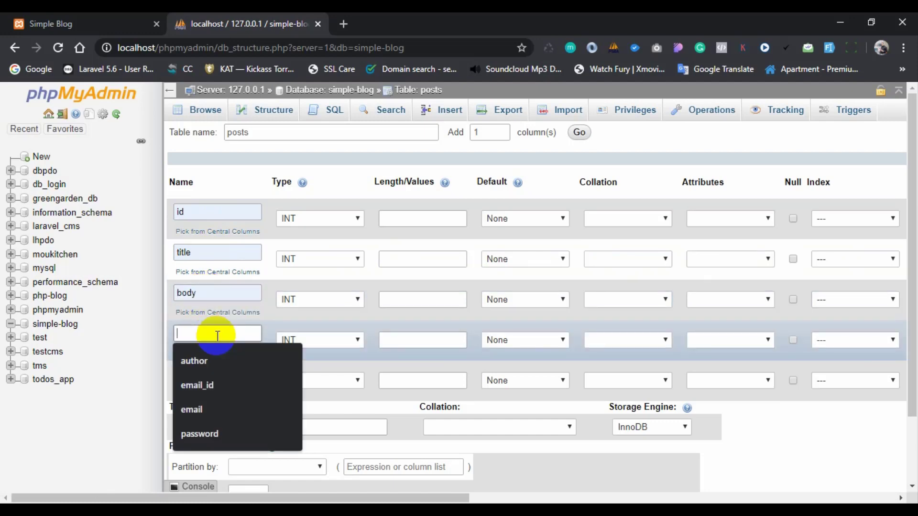
pyautogui.click(191, 361)
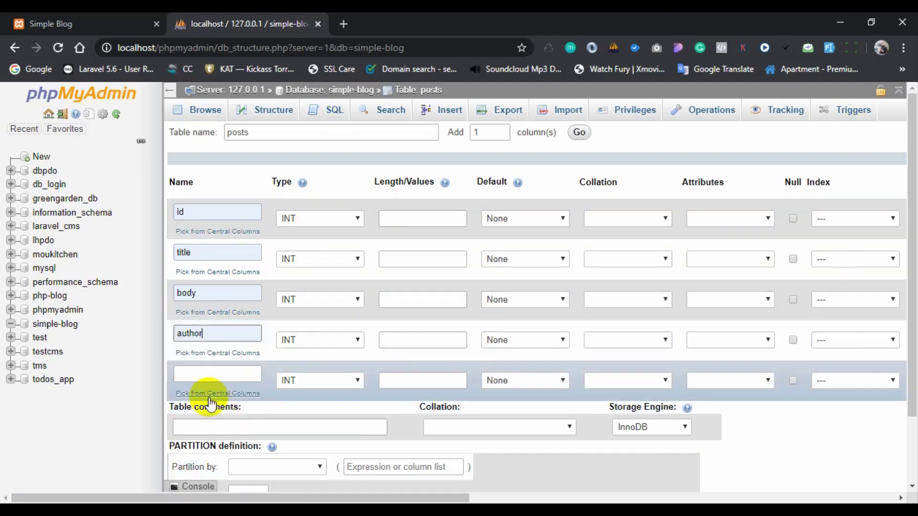
pyautogui.click(212, 377)
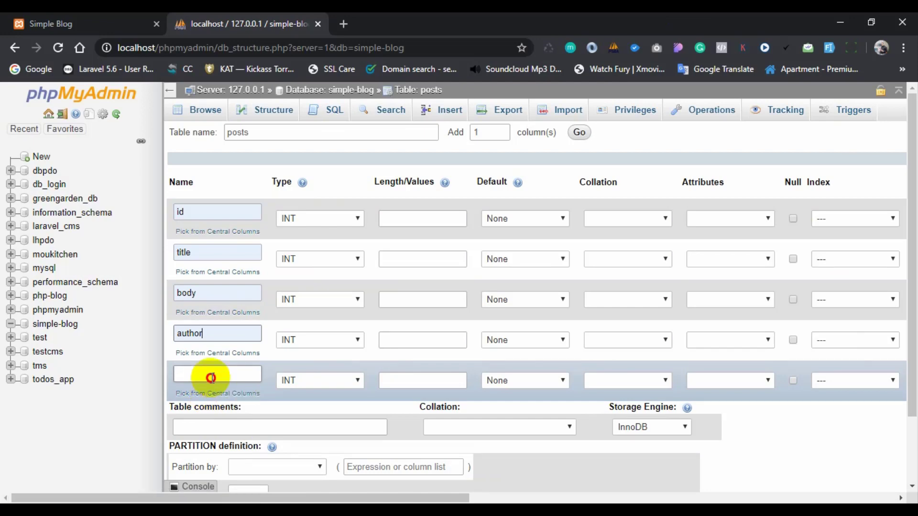
pyautogui.write('cr')
pyautogui.click(217, 402)
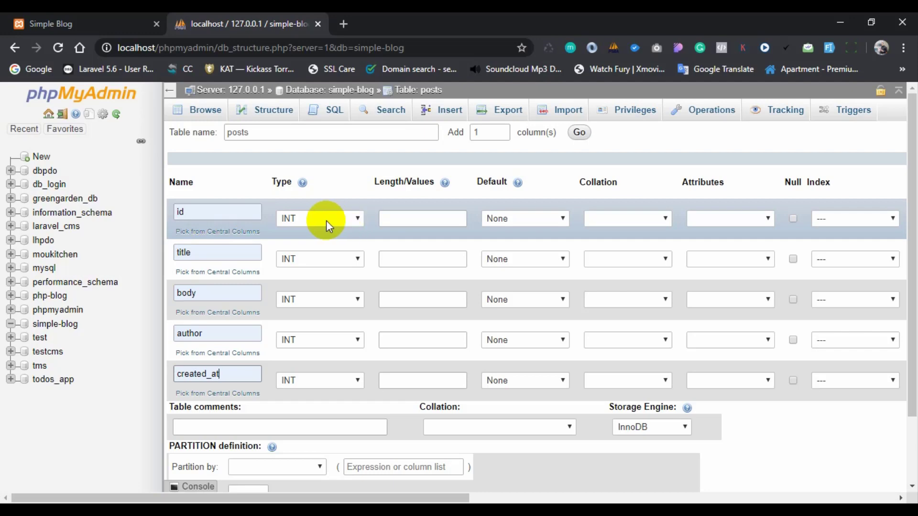
# Step: Set the data type of the title and author columns to VARCHAR and of the body column to TEXT
pyautogui.click(355, 261)
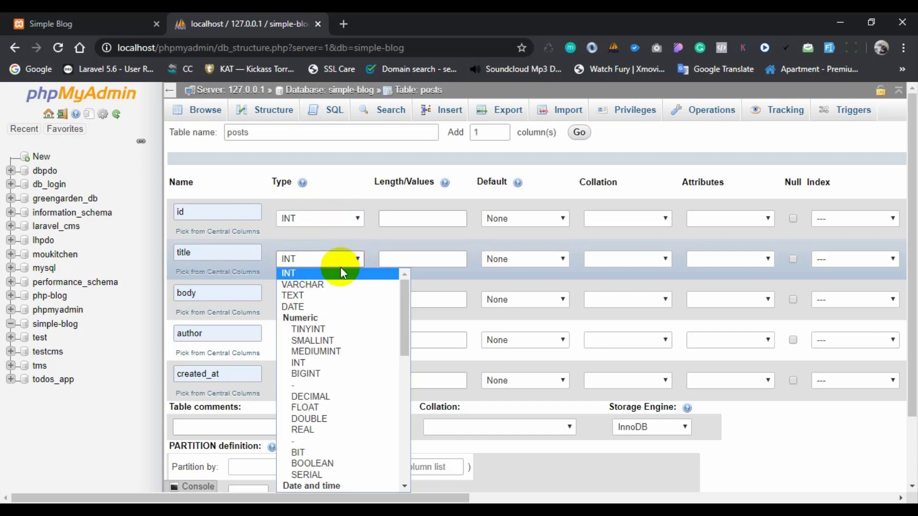
pyautogui.click(330, 285)
pyautogui.click(331, 297)
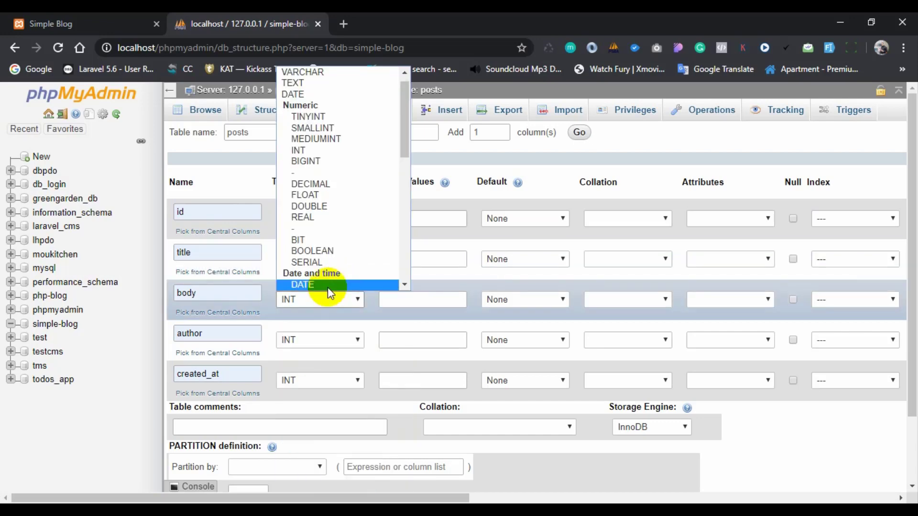
pyautogui.click(312, 83)
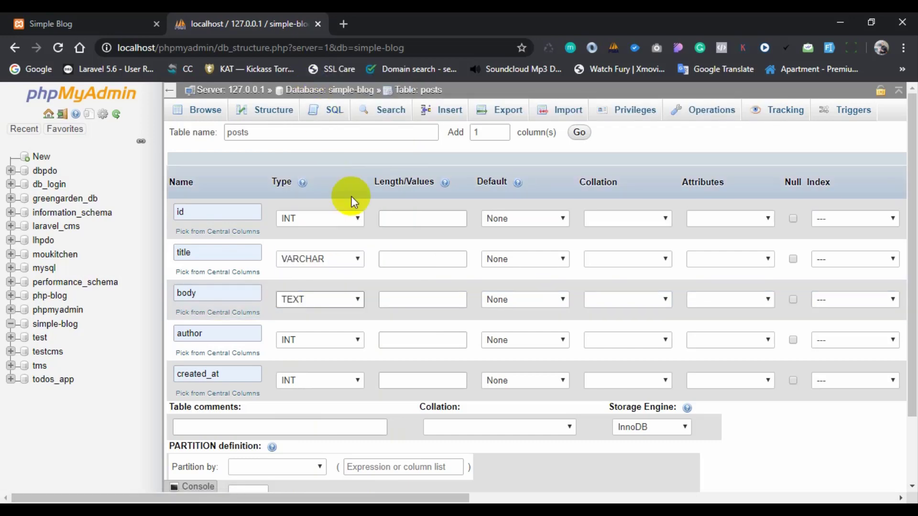
pyautogui.click(343, 340)
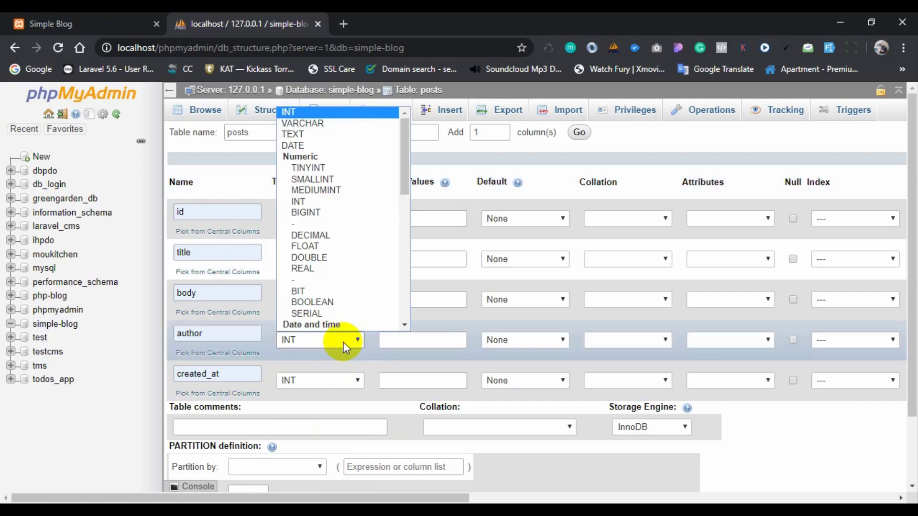
pyautogui.click(334, 124)
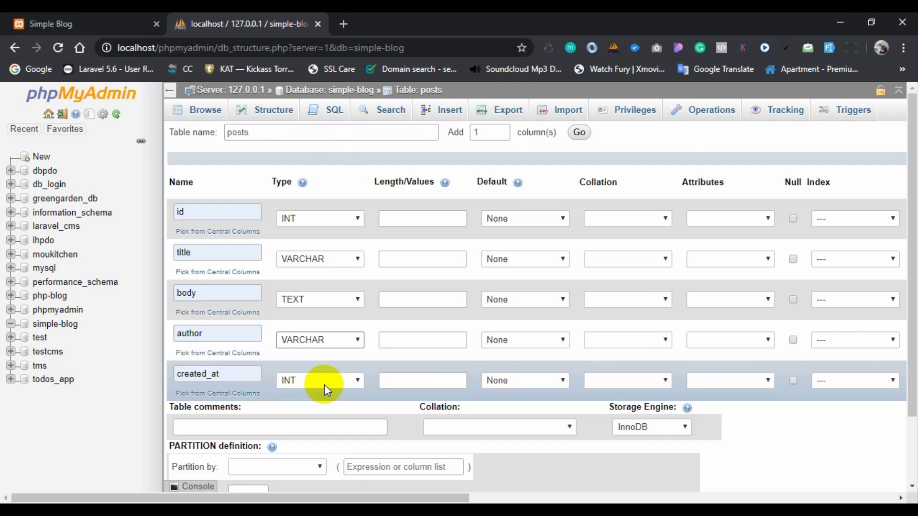
# Step: Set the data type of the created_at column to TIMESTAMP
pyautogui.click(324, 385)
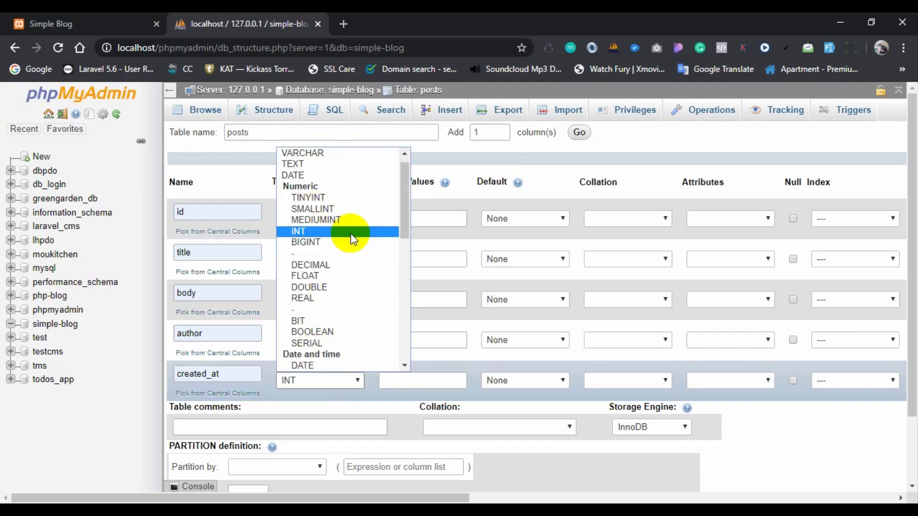
pyautogui.scroll(1, 351, 230)
pyautogui.scroll(-6, 352, 274)
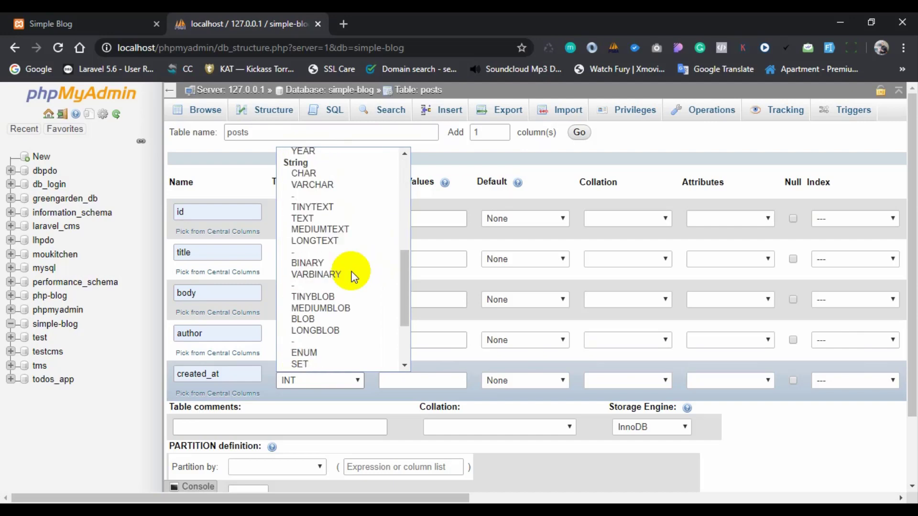
pyautogui.scroll(4, 354, 276)
pyautogui.click(326, 264)
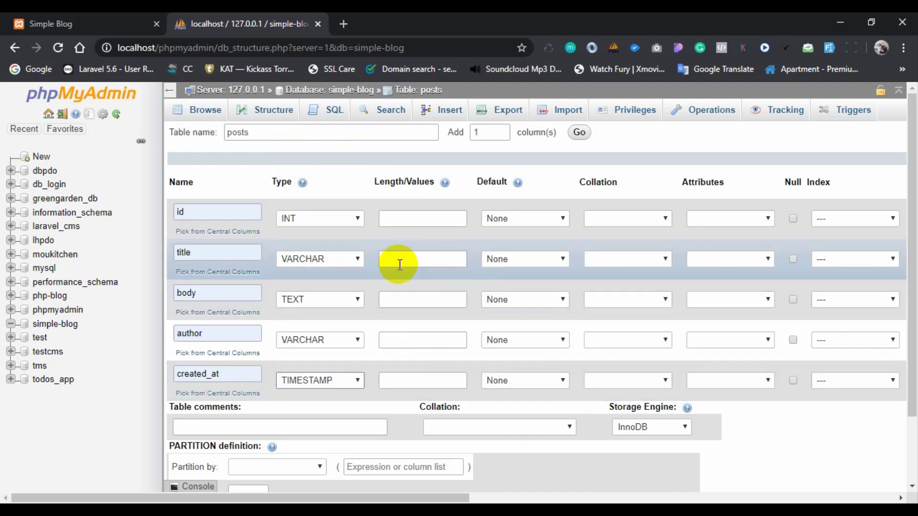
# Step: Enable auto-increment for the id column and accept it as the PRIMARY index
pyautogui.click(394, 220)
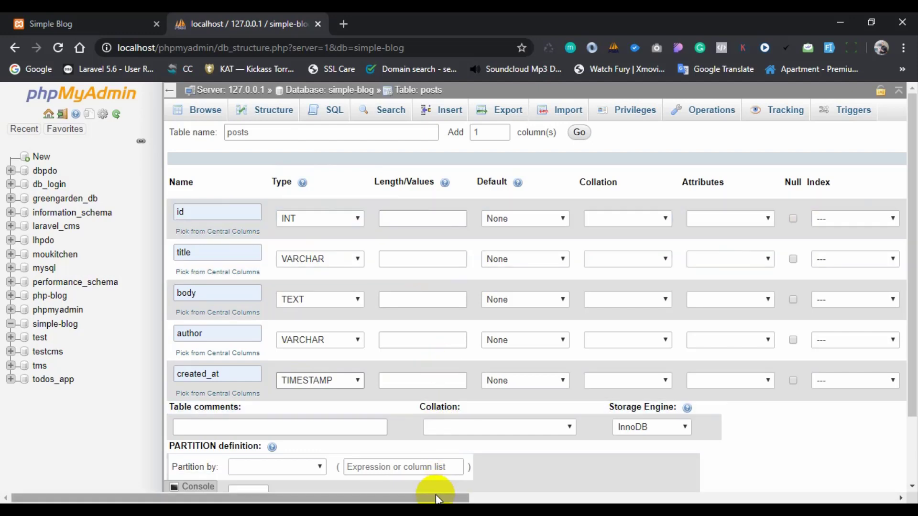
pyautogui.moveTo(436, 498); pyautogui.dragTo(599, 498)
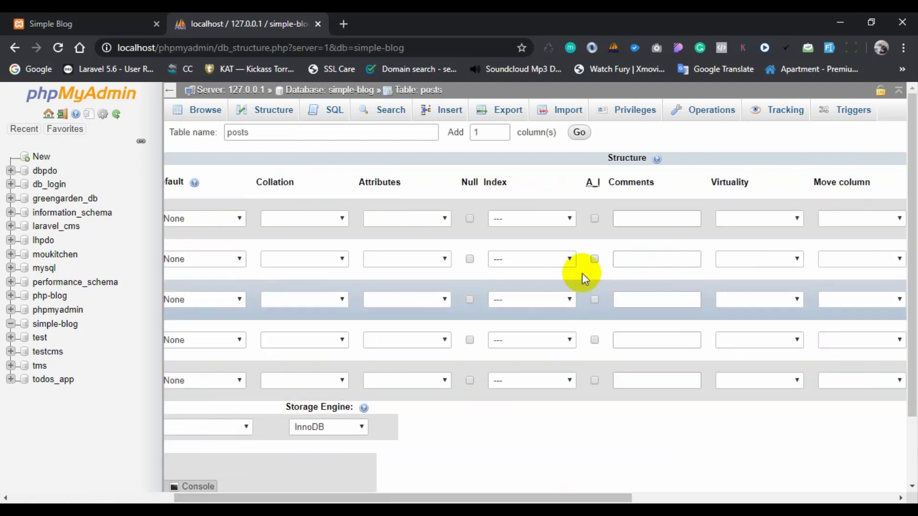
pyautogui.click(595, 220)
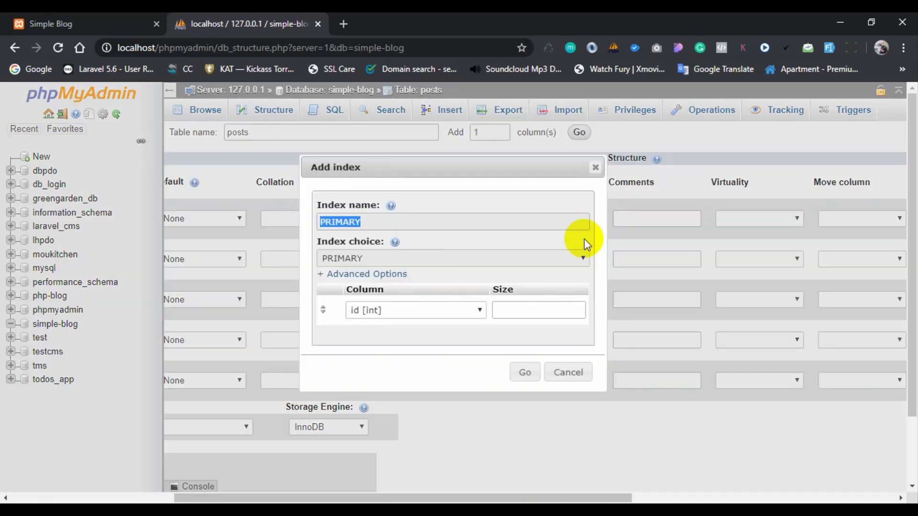
pyautogui.click(525, 373)
# Step: Set the length of both the title and author columns to 255
pyautogui.moveTo(502, 497); pyautogui.dragTo(292, 497)
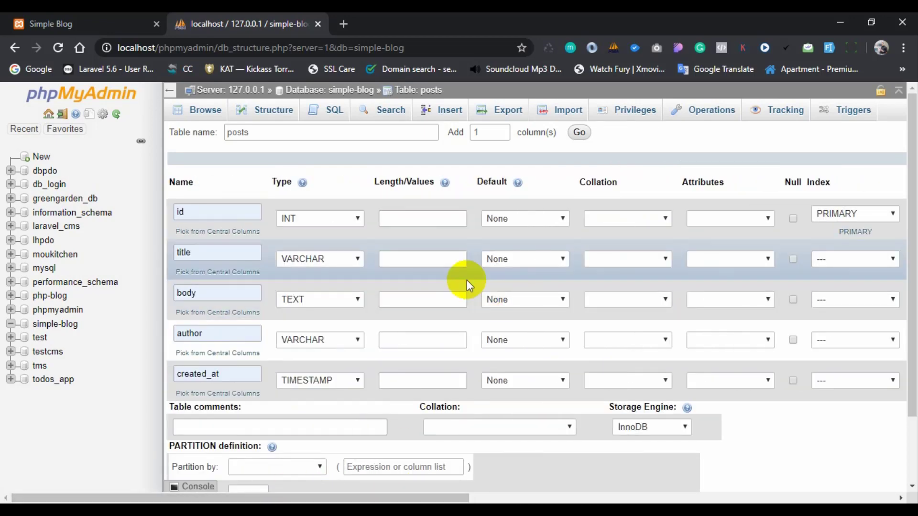
pyautogui.click(409, 262)
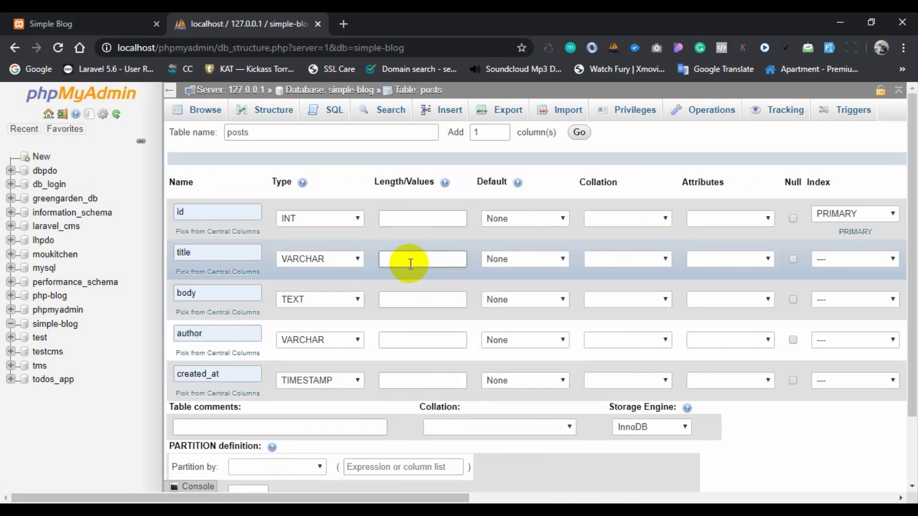
pyautogui.click(409, 285)
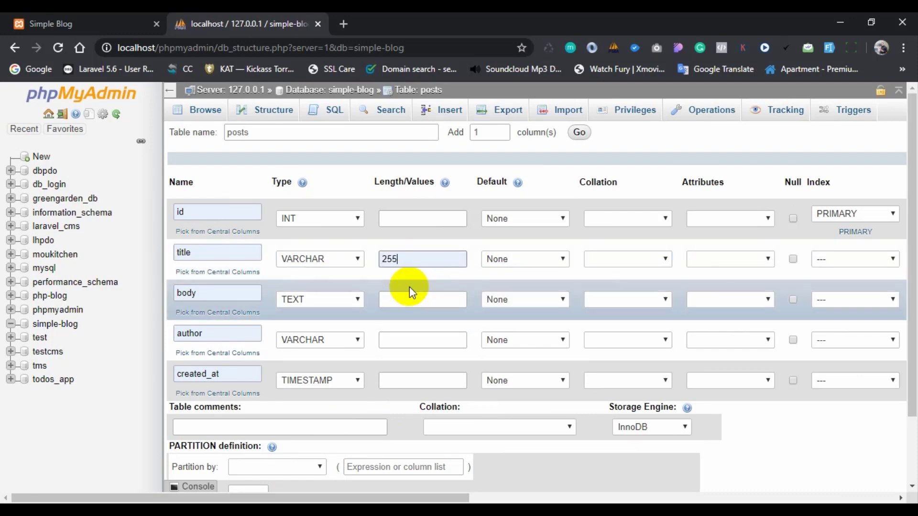
pyautogui.click(416, 335)
pyautogui.click(416, 363)
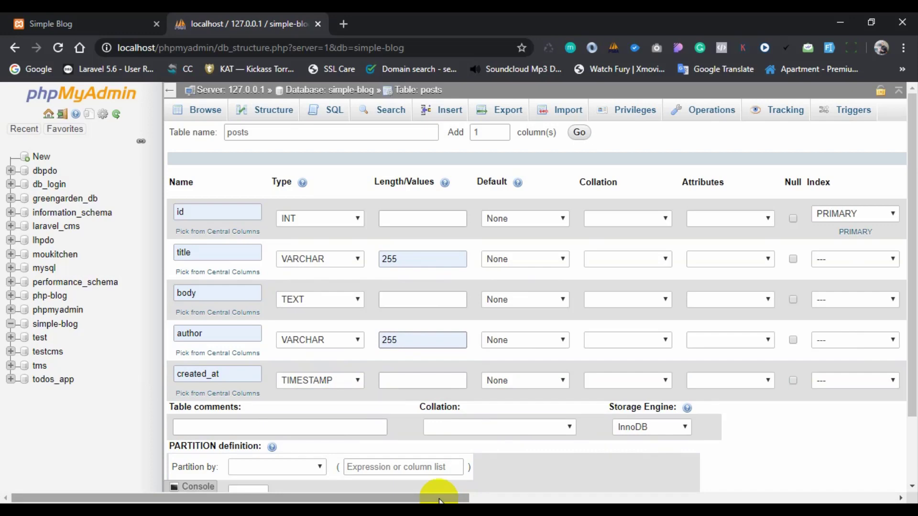
pyautogui.moveTo(439, 499); pyautogui.dragTo(607, 478)
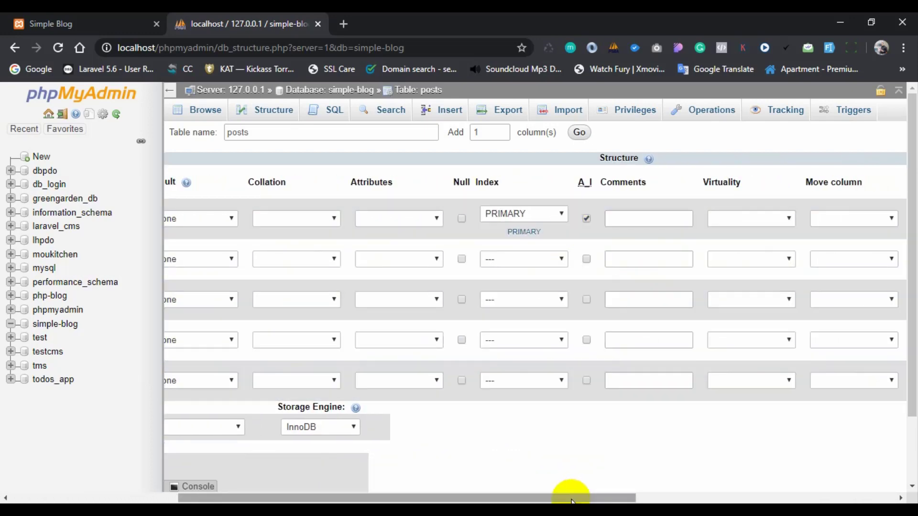
# Step: Save the new posts table and open it to browse its contents
pyautogui.moveTo(572, 501); pyautogui.dragTo(357, 499)
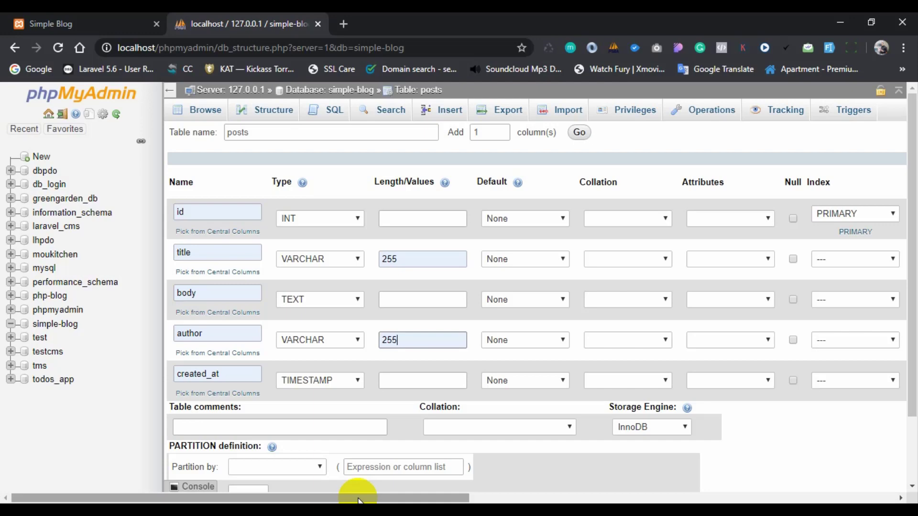
pyautogui.scroll(-2, 584, 265)
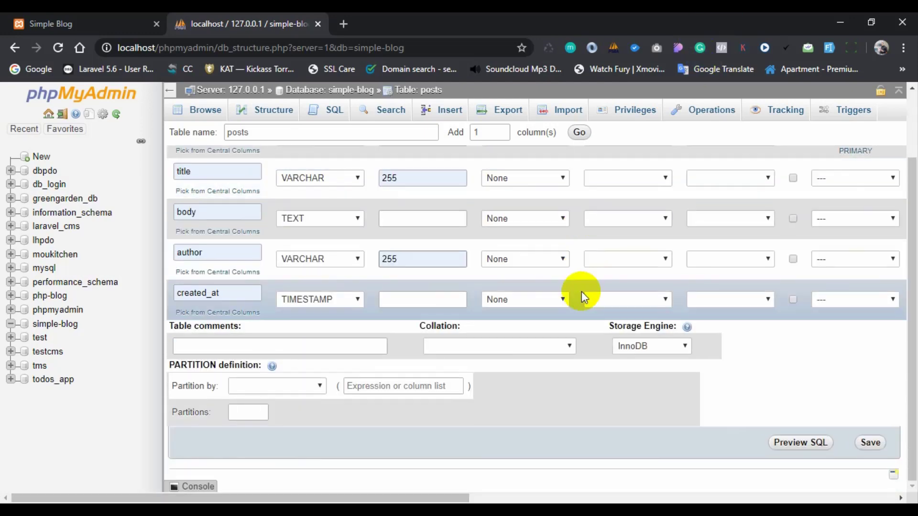
pyautogui.click(872, 446)
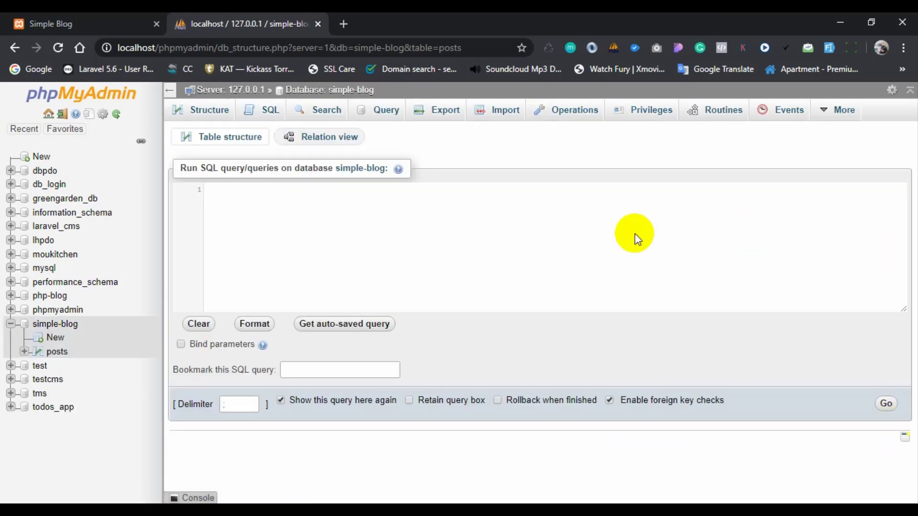
pyautogui.click(56, 356)
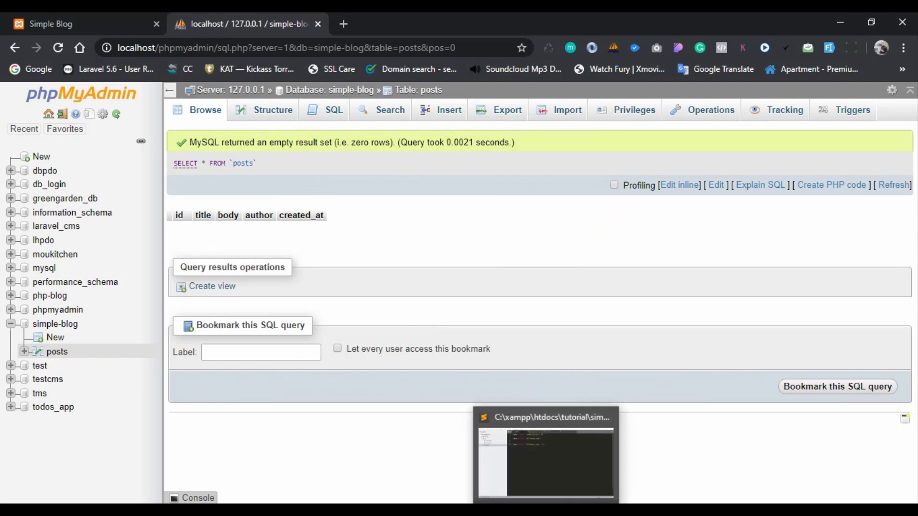
pyautogui.click(546, 510)
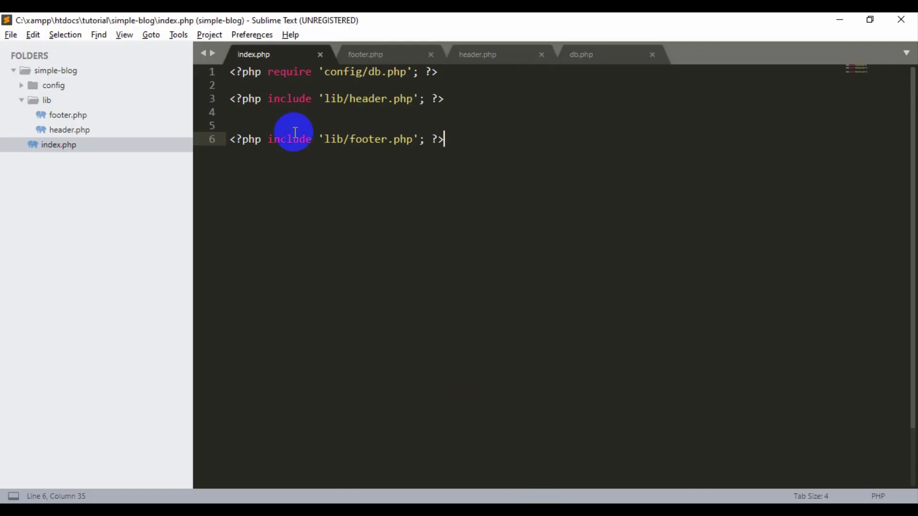
pyautogui.moveTo(380, 510)
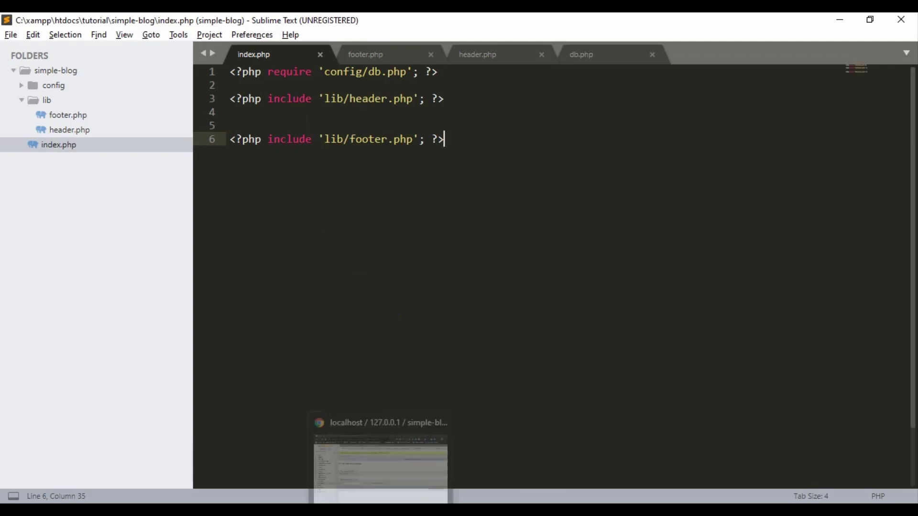
pyautogui.click(380, 459)
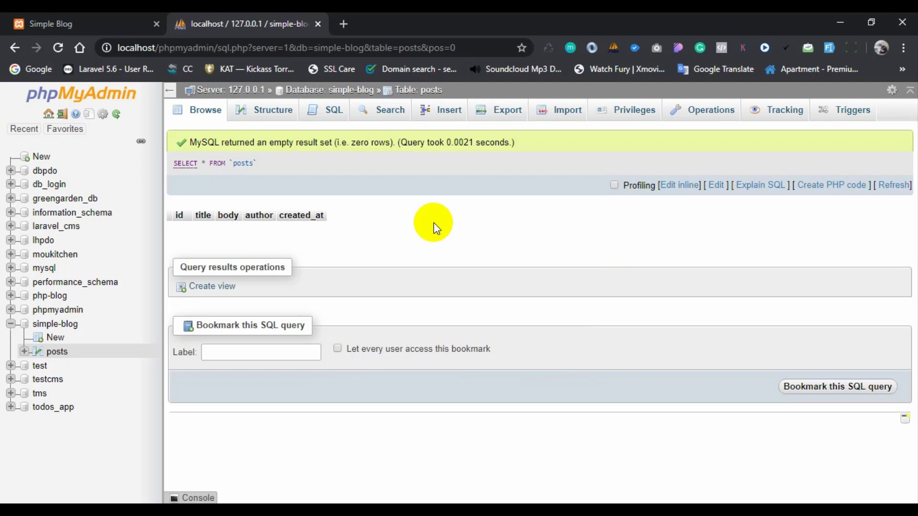
# Step: Fill in a first new row for the posts table with title "post title one", body "lorem ipsum" and an author name
pyautogui.click(441, 114)
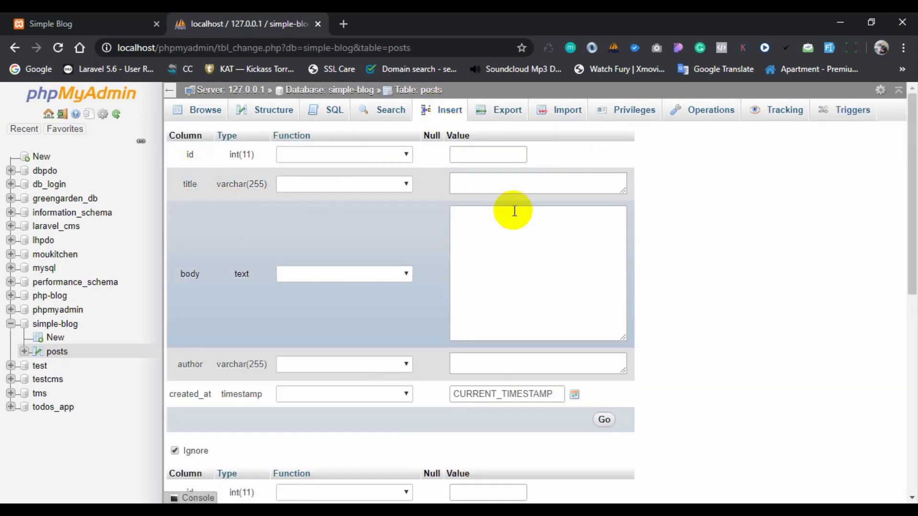
pyautogui.click(502, 184)
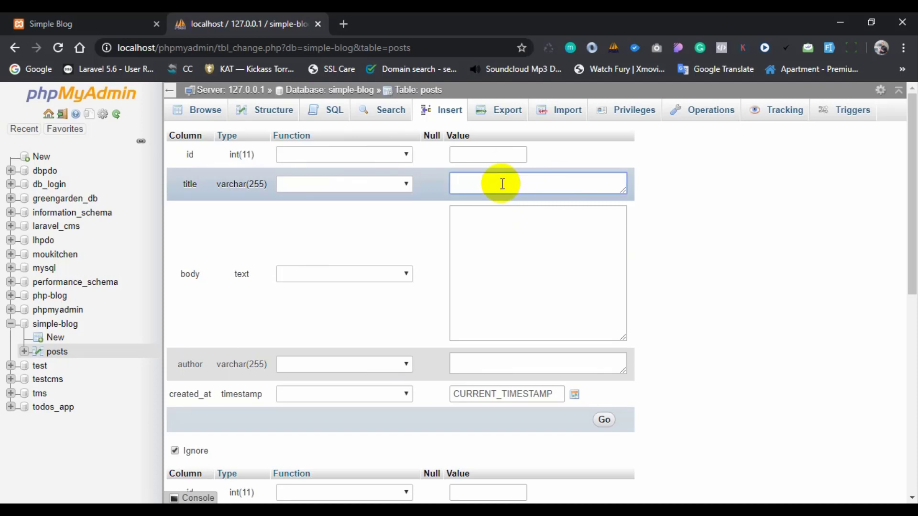
pyautogui.write('post title one')
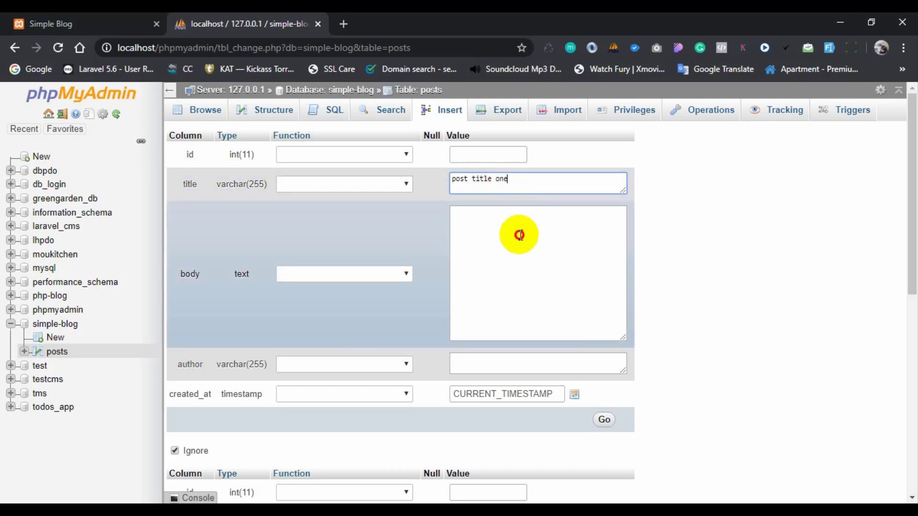
pyautogui.click(519, 236)
pyautogui.write('lorem ')
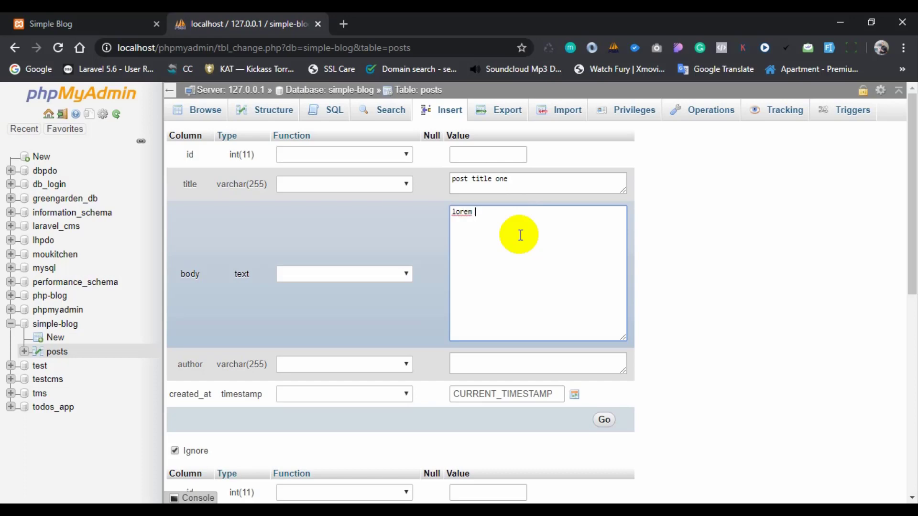
pyautogui.write('ipsum')
pyautogui.scroll(-3, 521, 235)
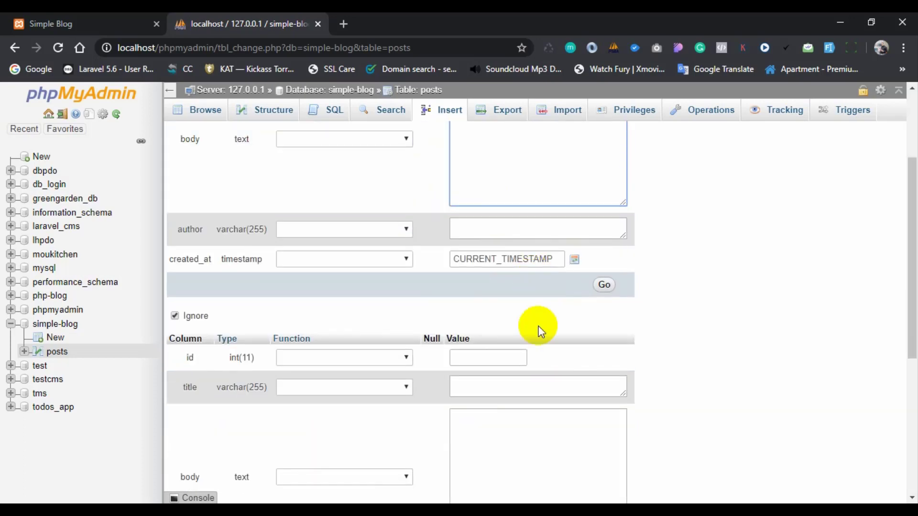
pyautogui.scroll(2, 530, 388)
pyautogui.click(508, 300)
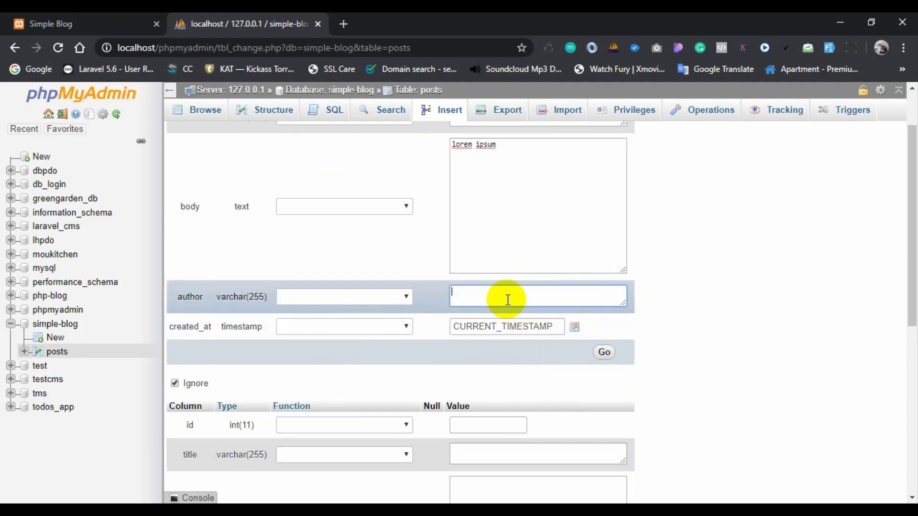
pyautogui.write('jhon doe')
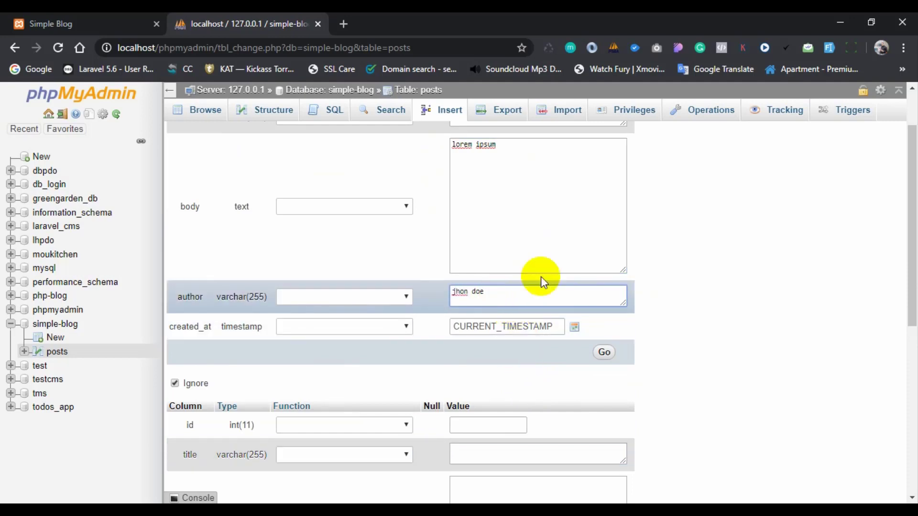
# Step: Fill in a second row with title "post title two", body "lore m ipsum" and an author name, and insert both rows
pyautogui.scroll(-1, 541, 276)
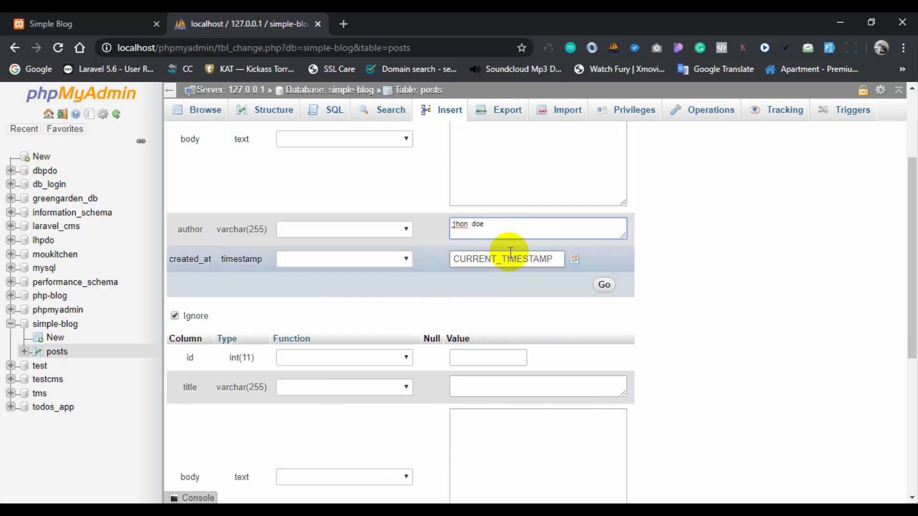
pyautogui.scroll(-2, 604, 292)
pyautogui.click(488, 250)
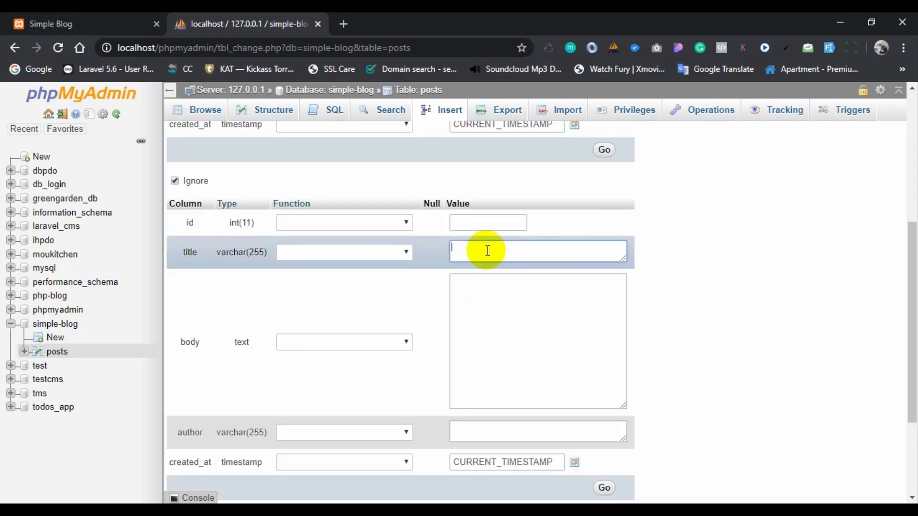
pyautogui.write('post title two')
pyautogui.click(494, 311)
pyautogui.write('l')
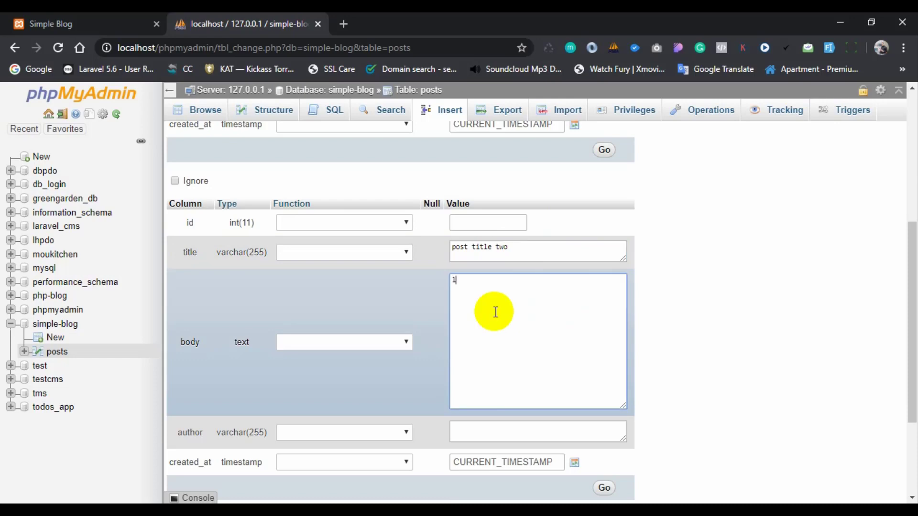
pyautogui.write('ore m ipsum')
pyautogui.scroll(-3, 497, 311)
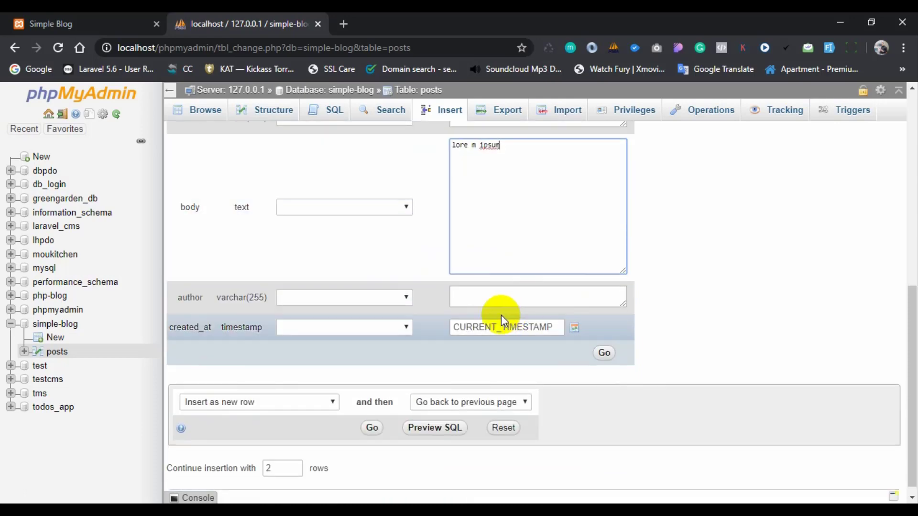
pyautogui.click(496, 301)
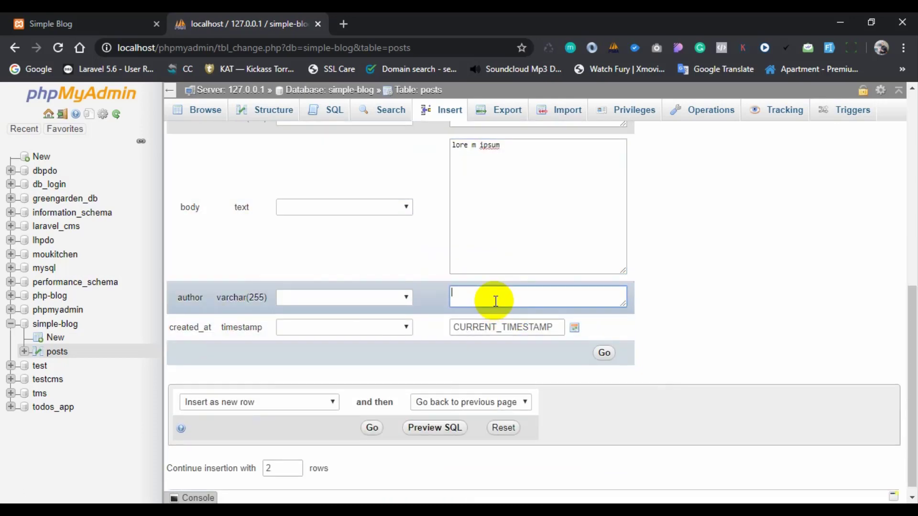
pyautogui.write('imtiaj')
pyautogui.click(604, 353)
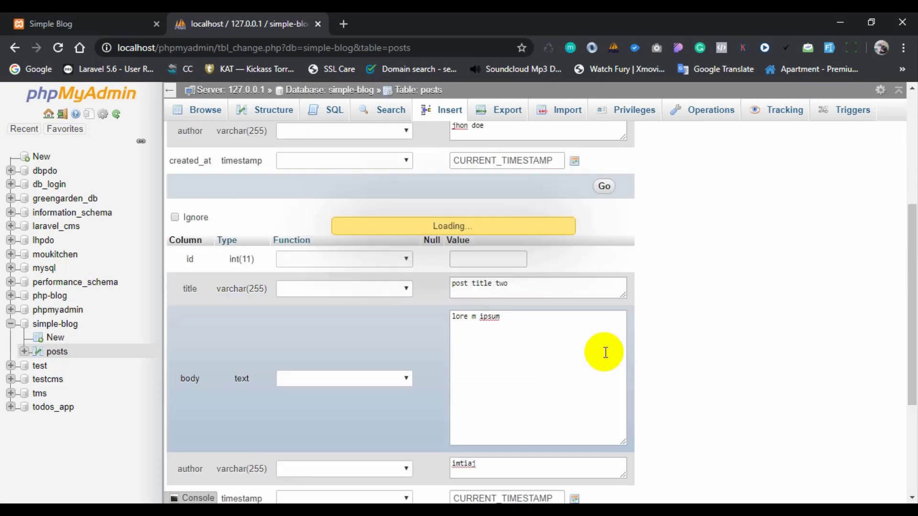